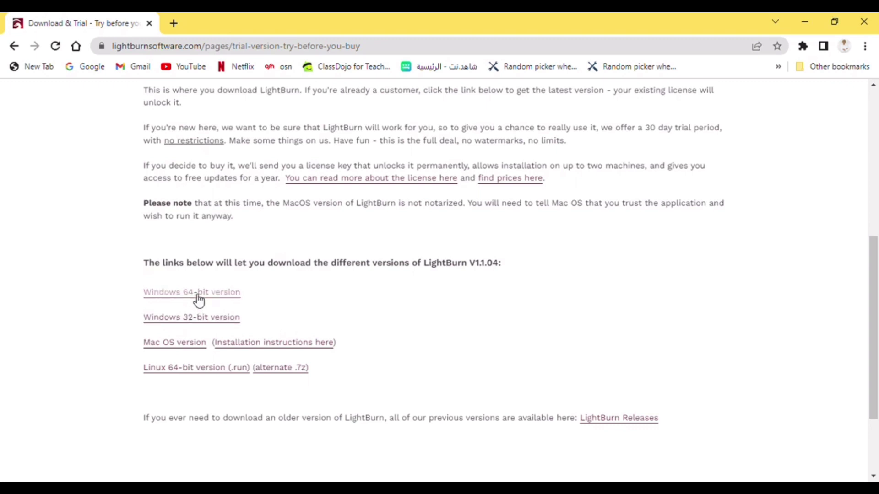
Download the Windows 64-bit version of LightBurn and launch the installed program
{"action": "left_click", "coordinate": [198, 300]}
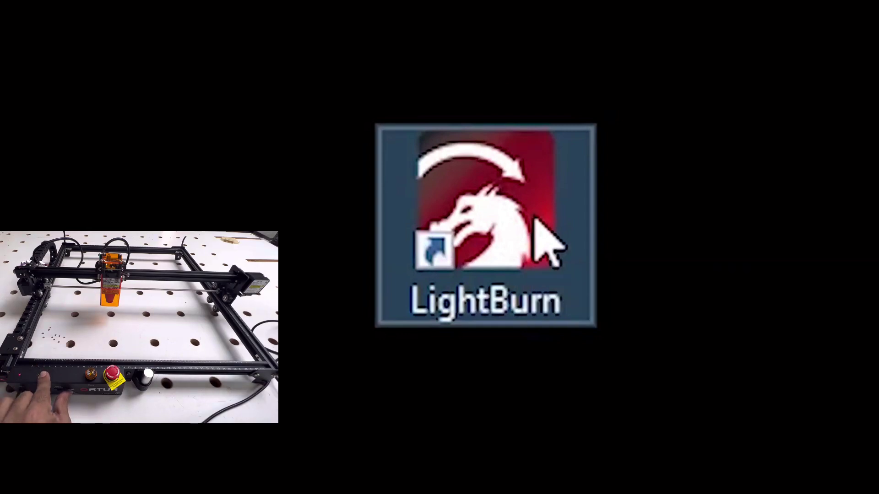
{"action": "double_click", "coordinate": [533, 219]}
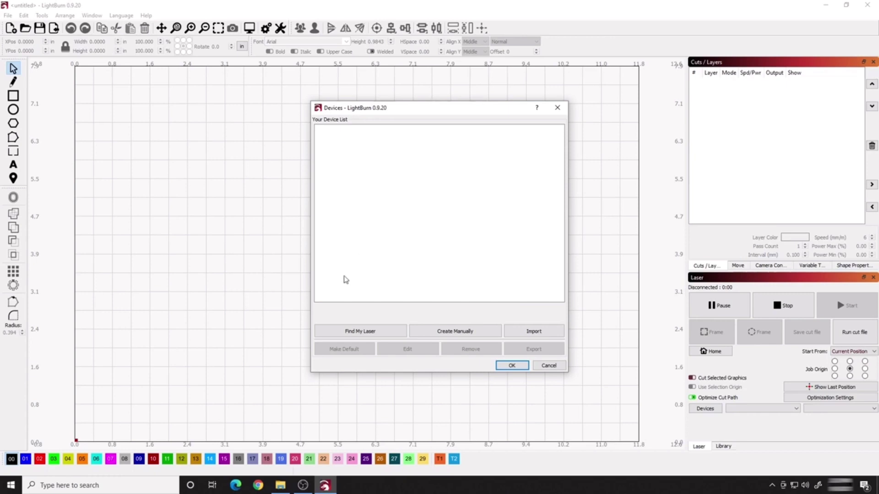
Detect the USB-connected laser and add it as a GRBL device with its origin at front left and auto-homing on startup
{"action": "left_click", "coordinate": [356, 330]}
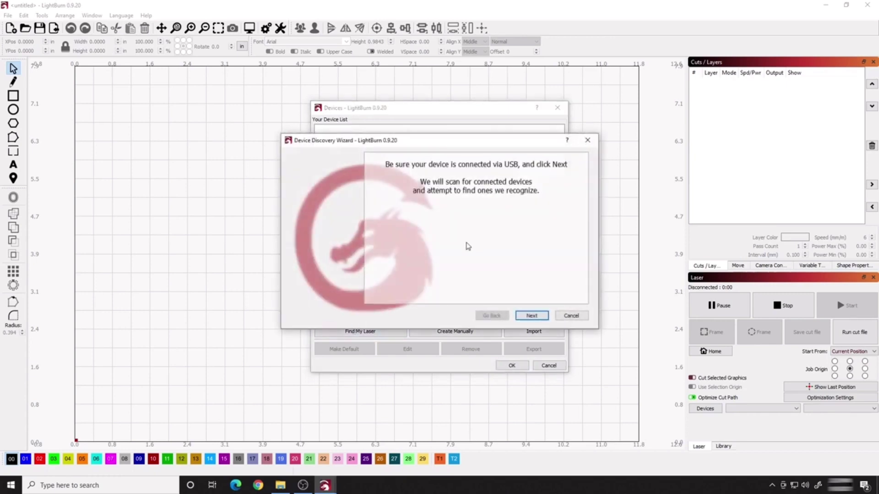
{"action": "left_click", "coordinate": [547, 319]}
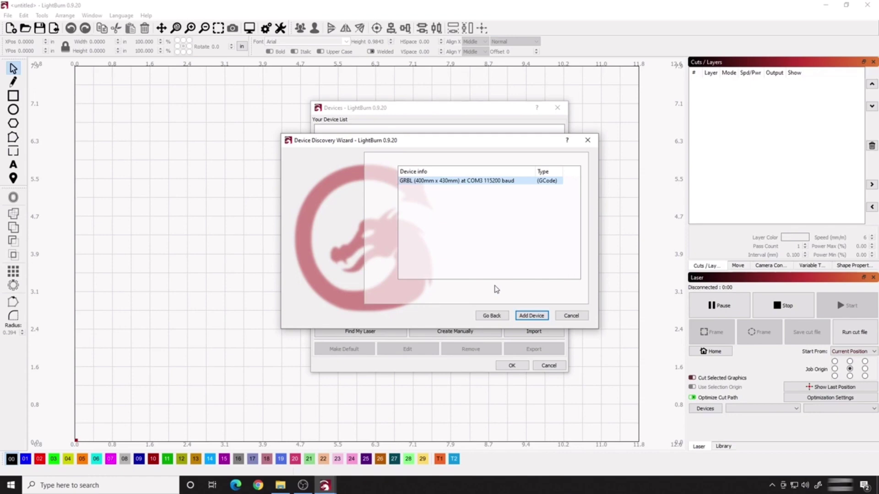
{"action": "key", "text": "Return"}
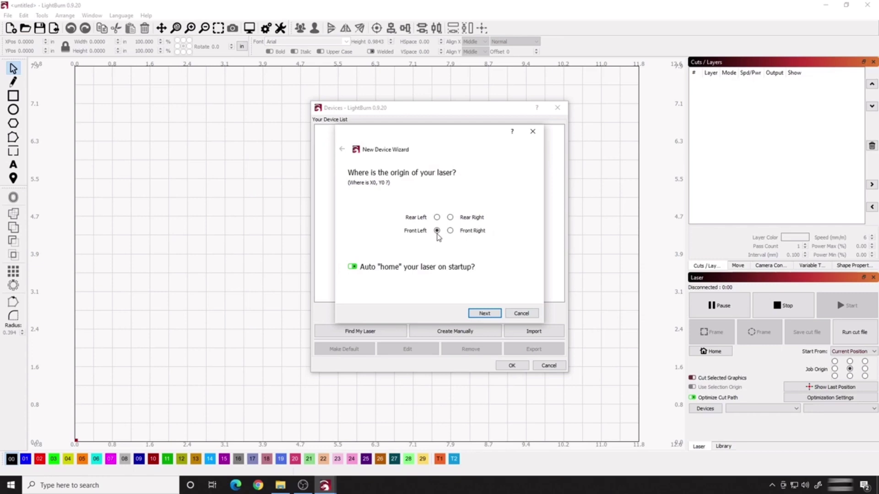
{"action": "left_click", "coordinate": [482, 315]}
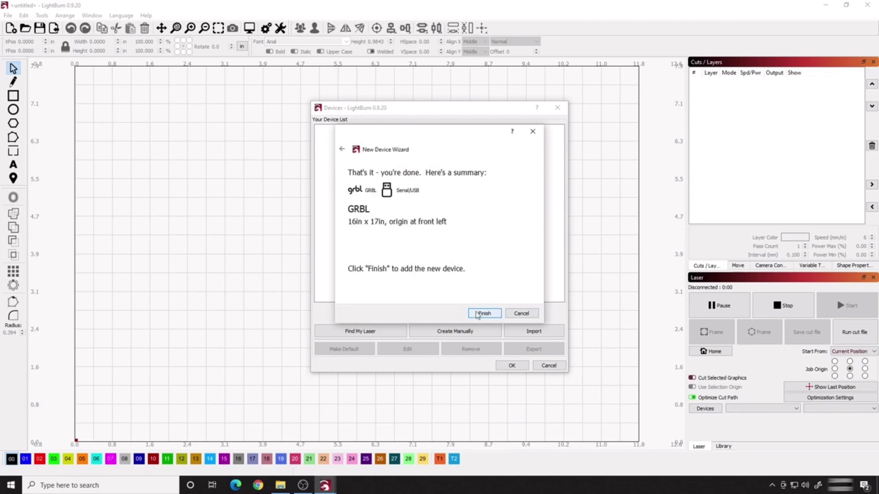
{"action": "left_click", "coordinate": [479, 314]}
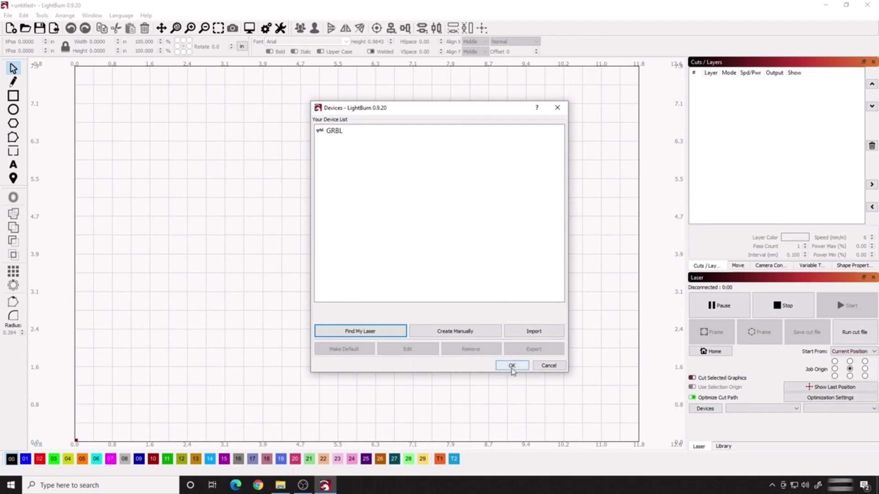
{"action": "left_click", "coordinate": [511, 365]}
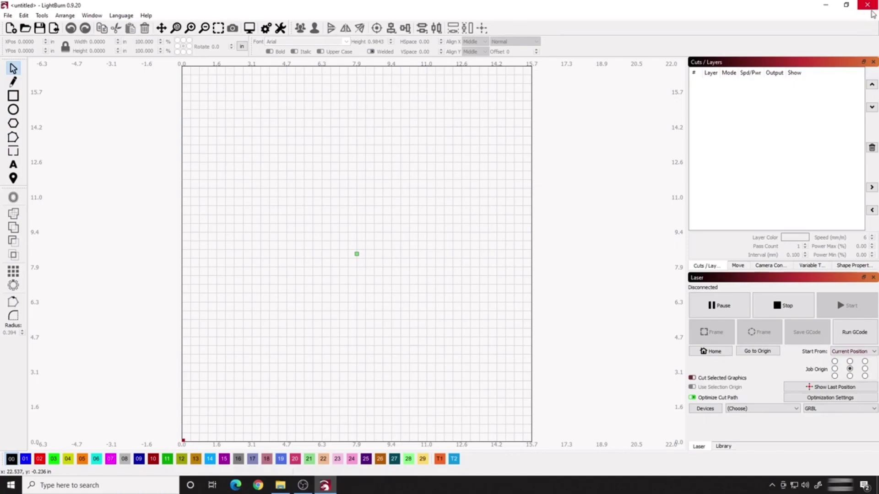
Restart LightBurn and choose COM4 as the connection port for the GRBL laser
{"action": "left_click", "coordinate": [874, 6]}
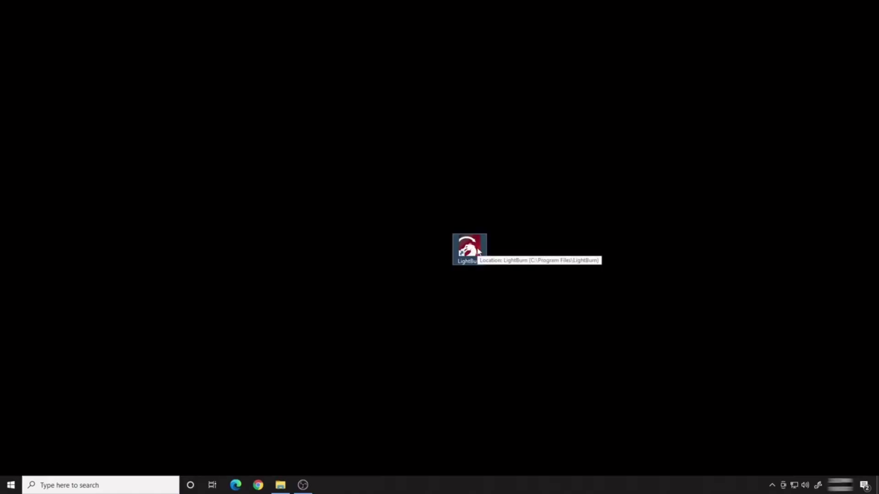
{"action": "double_click", "coordinate": [478, 252]}
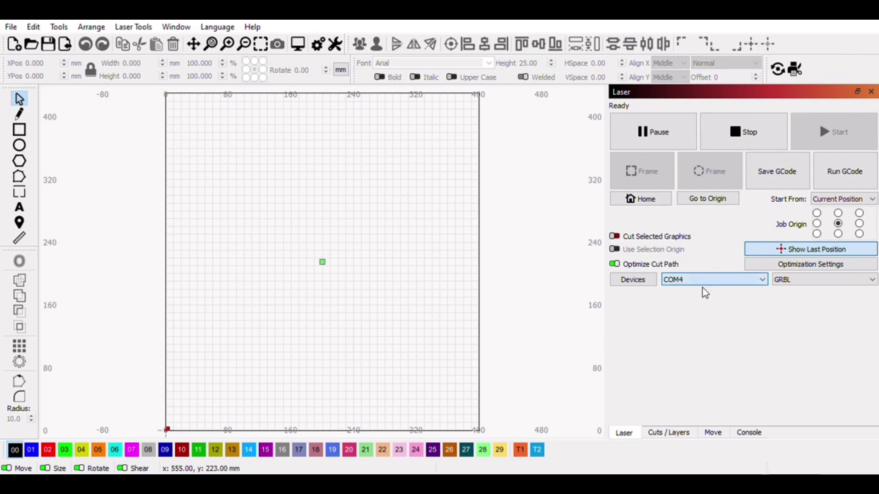
{"action": "scroll", "coordinate": [702, 287], "scroll_direction": "up", "scroll_amount": 1}
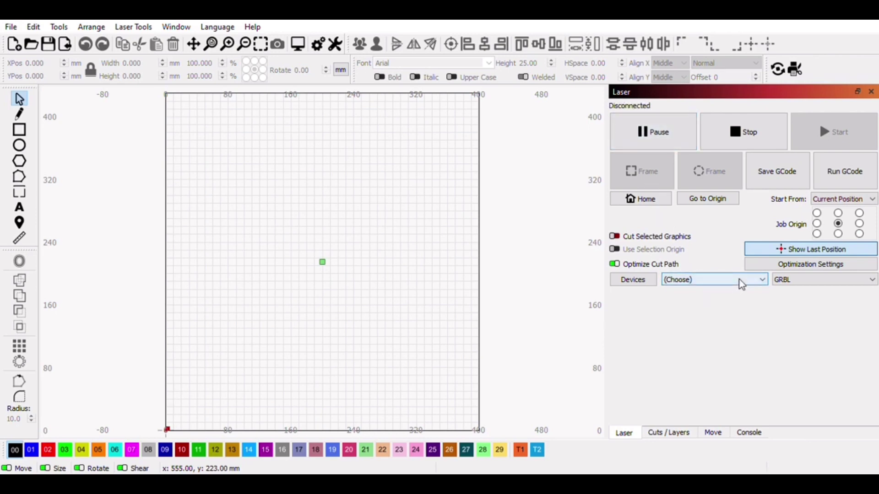
{"action": "key", "text": "Down"}
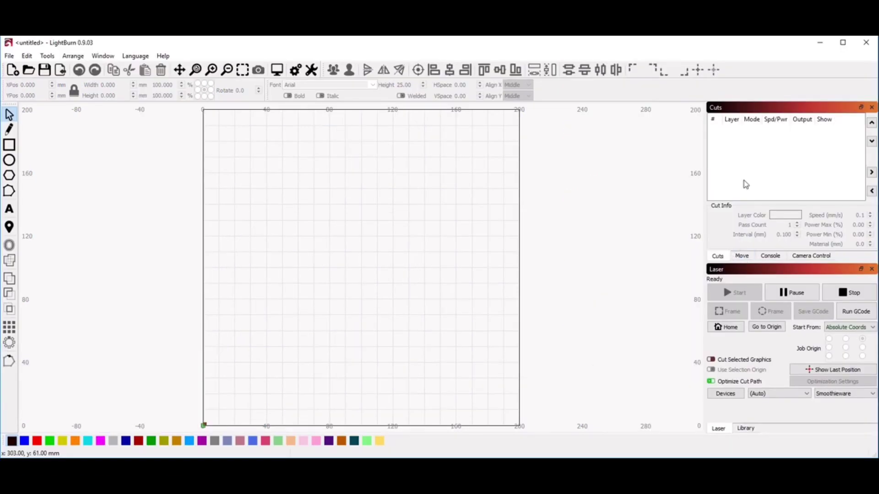
Undock the Cuts window over the workspace and dock it back above the Laser window
{"action": "left_click_drag", "start_coordinate": [770, 114], "coordinate": [507, 151]}
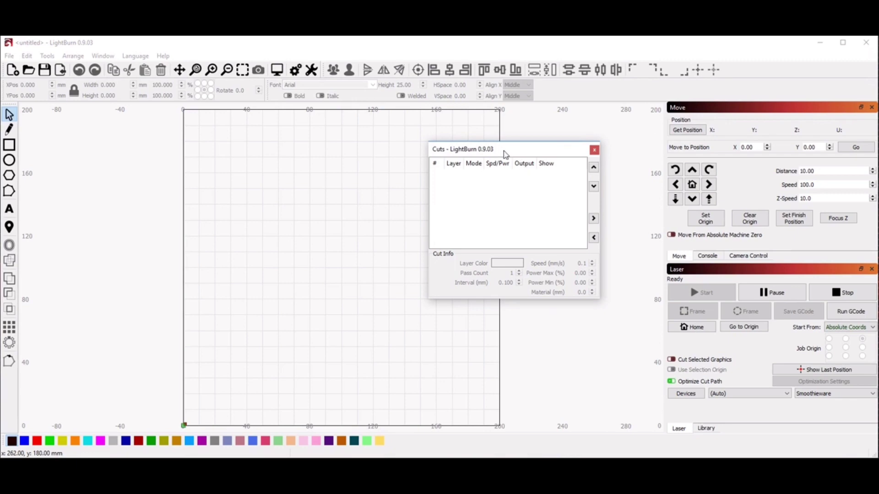
{"action": "left_click_drag", "start_coordinate": [505, 154], "coordinate": [775, 187]}
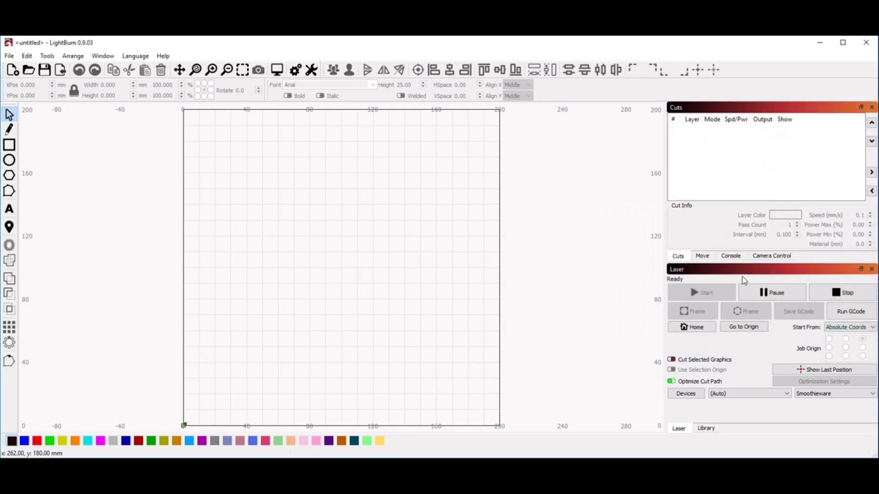
Examine the Cuts, Move, Console and Camera Control windows and the list of windows available for display
{"action": "left_click", "coordinate": [703, 257]}
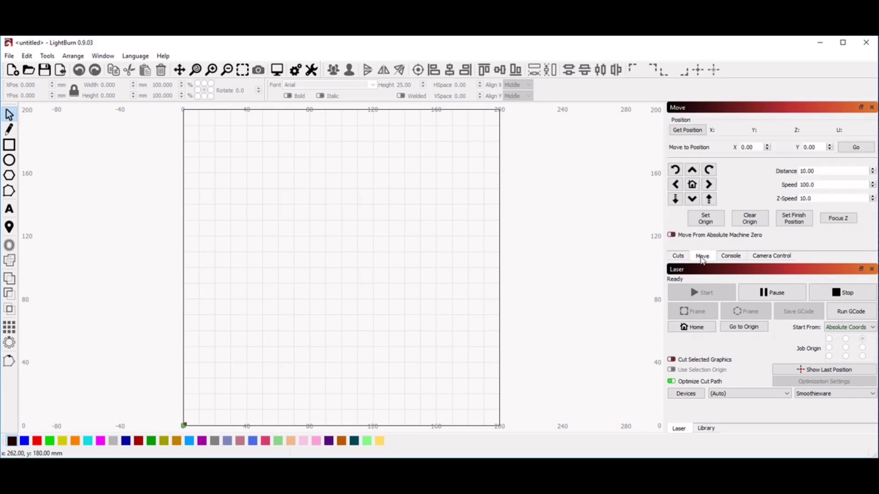
{"action": "left_click", "coordinate": [731, 257]}
{"action": "left_click", "coordinate": [769, 257]}
{"action": "left_click", "coordinate": [731, 256]}
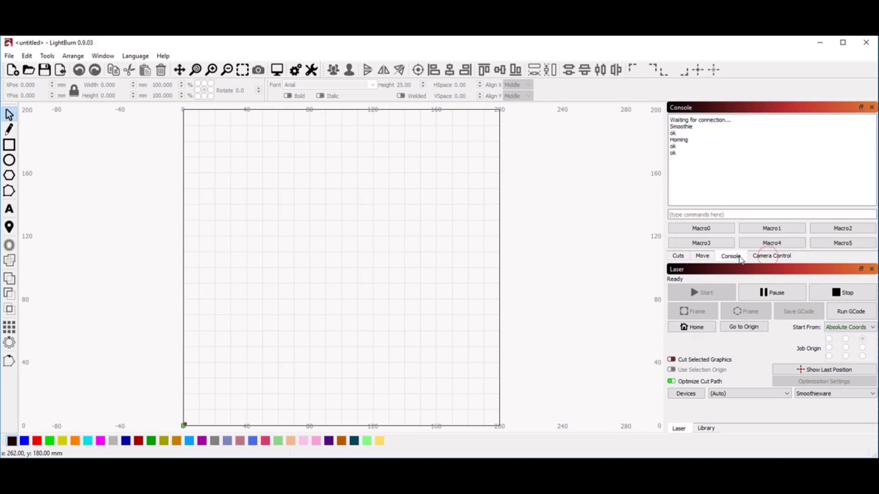
{"action": "left_click", "coordinate": [702, 256]}
{"action": "left_click", "coordinate": [683, 257]}
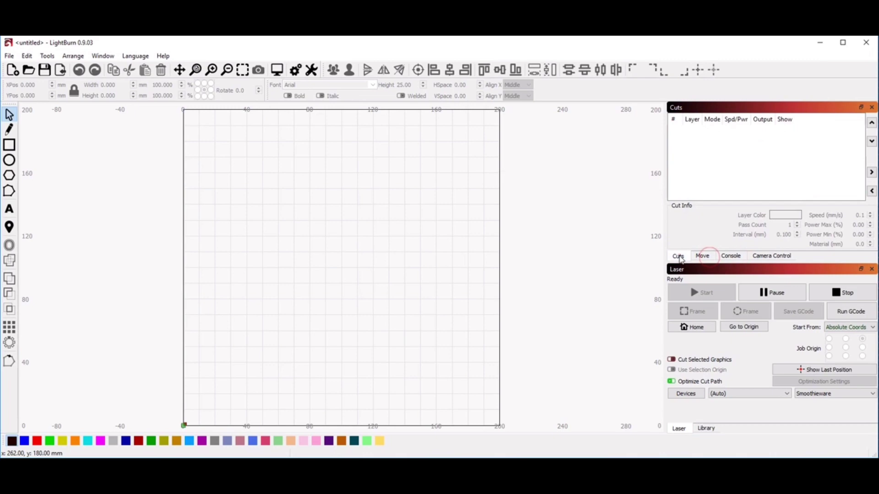
{"action": "left_click", "coordinate": [702, 257]}
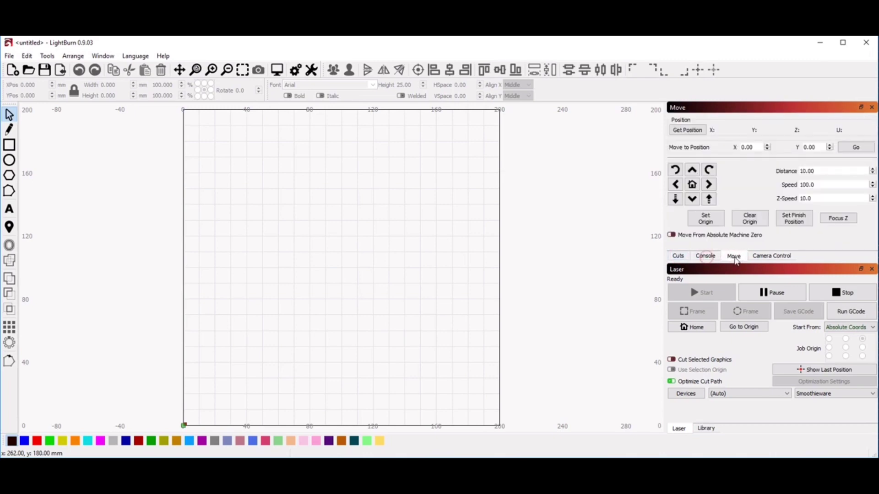
{"action": "left_click", "coordinate": [678, 256]}
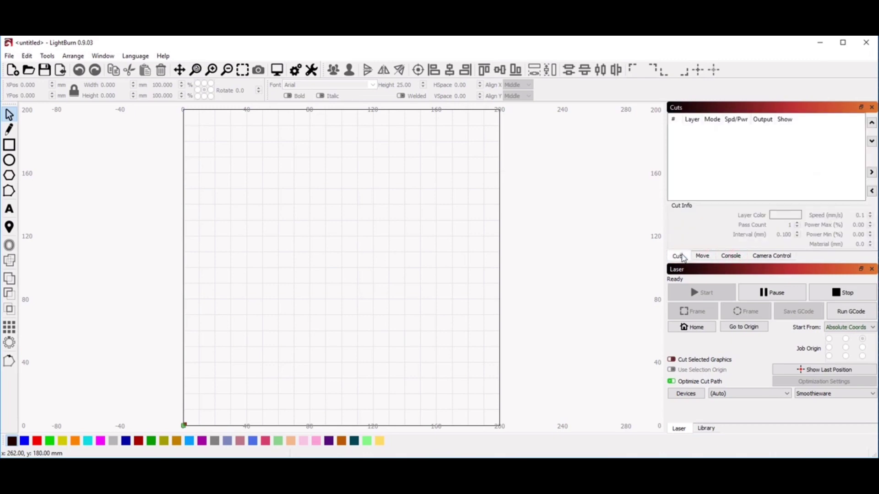
{"action": "left_click", "coordinate": [101, 56]}
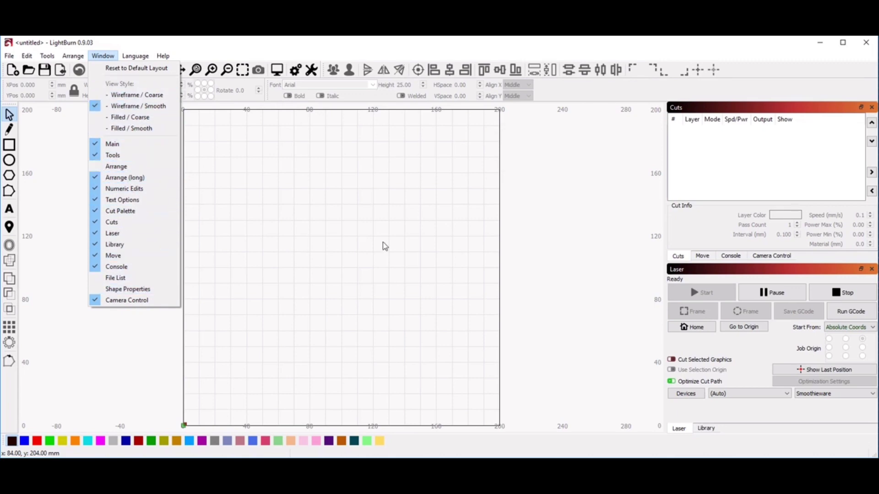
{"action": "key", "text": "Escape"}
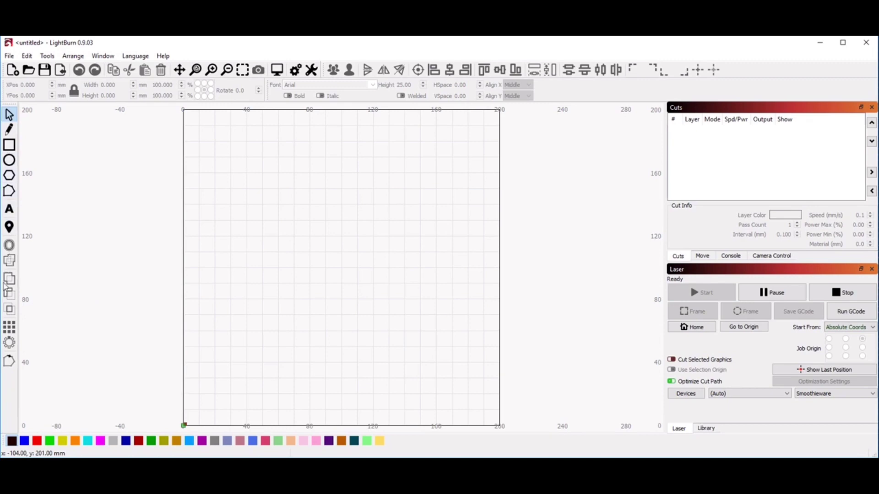
Draw a closed four-sided trapezoid with the line tool in the upper half of the work area, its right side about 41 mm long
{"action": "left_click", "coordinate": [10, 146]}
{"action": "key", "text": "ctrl+l"}
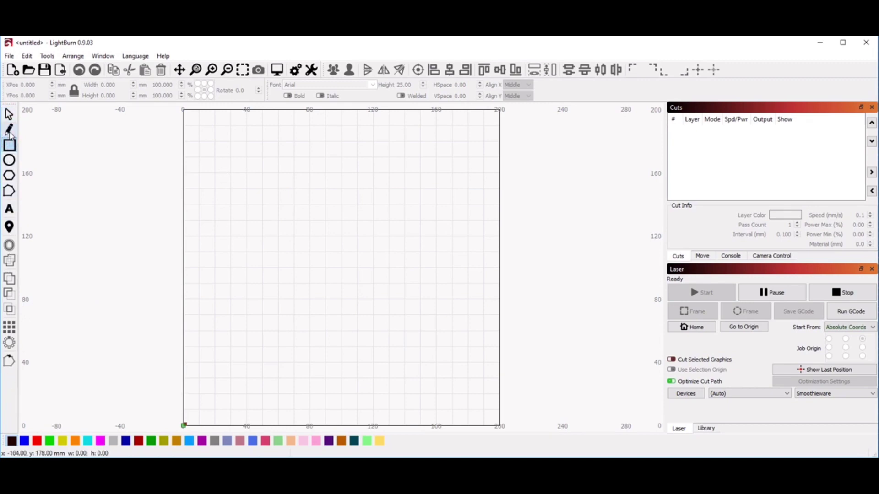
{"action": "left_click", "coordinate": [254, 242]}
{"action": "left_click", "coordinate": [265, 177]}
{"action": "left_click", "coordinate": [345, 179]}
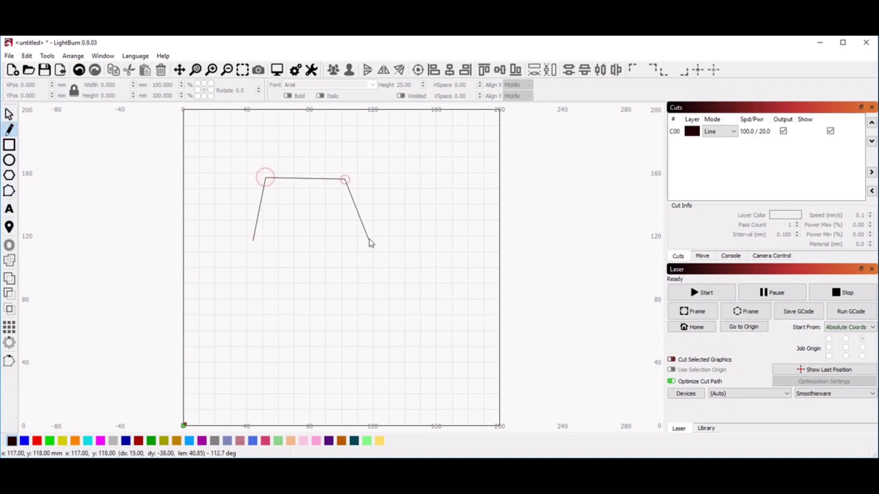
{"action": "left_click", "coordinate": [369, 239]}
{"action": "left_click", "coordinate": [253, 241]}
Draw a rectangle about 62 by 30 mm below the trapezoid and an ellipse about 44 by 29 mm to the trapezoid's right
{"action": "left_click", "coordinate": [11, 146]}
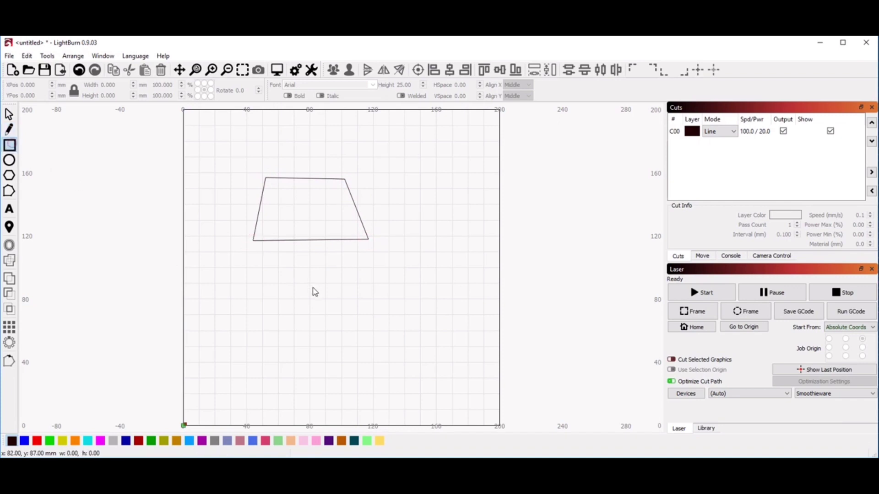
{"action": "left_click_drag", "start_coordinate": [277, 263], "coordinate": [375, 311]}
{"action": "left_click", "coordinate": [10, 161]}
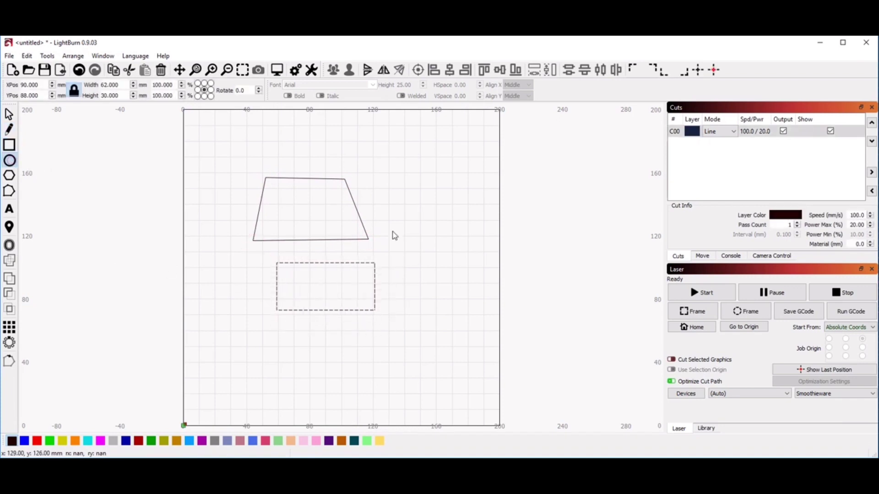
{"action": "left_click_drag", "start_coordinate": [384, 173], "coordinate": [454, 219]}
Draw a hexagon about 32 mm wide and 25 mm high below the ellipse, beside the rectangle
{"action": "left_click", "coordinate": [9, 176]}
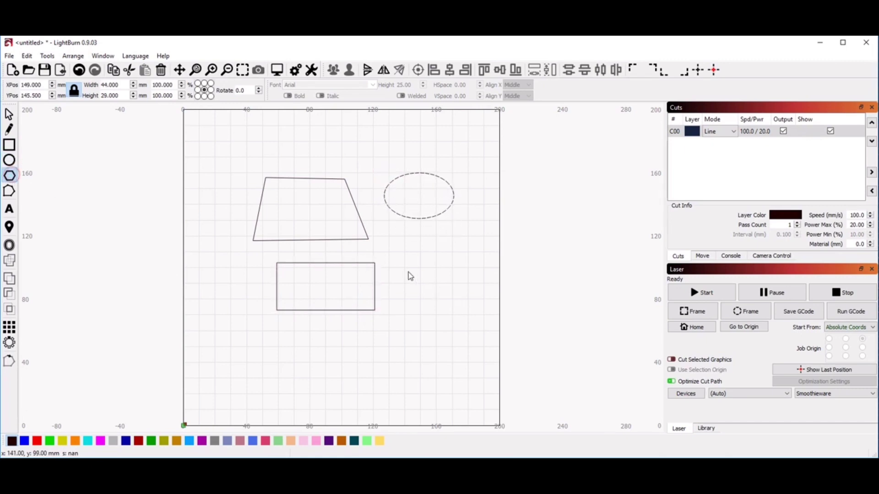
{"action": "left_click_drag", "start_coordinate": [400, 260], "coordinate": [451, 305]}
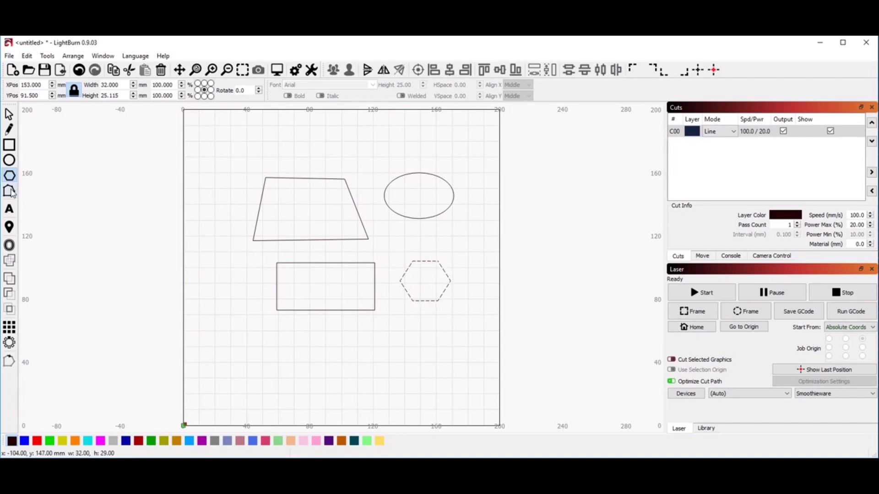
Add the text "Testing" below the rectangle in Arial with a height of 25 mm
{"action": "left_click", "coordinate": [10, 211]}
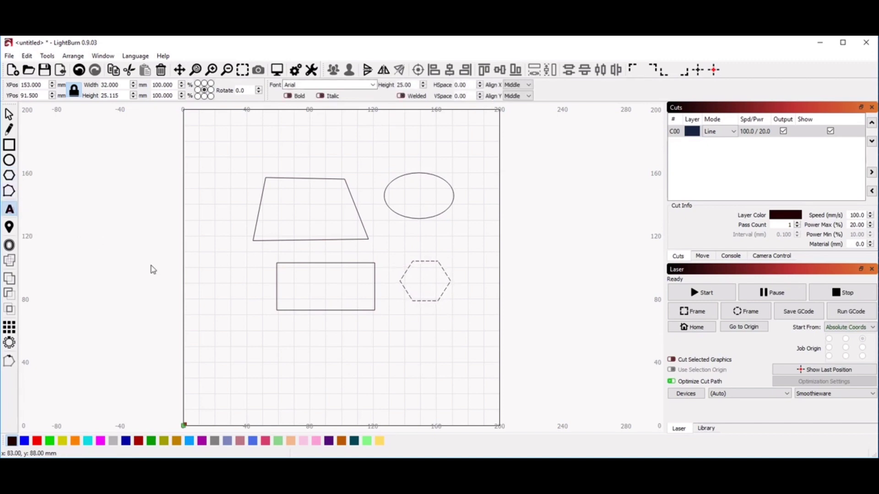
{"action": "left_click", "coordinate": [325, 337]}
{"action": "type", "text": "Teh"}
{"action": "key", "text": "BackSpace"}
{"action": "key", "text": "BackSpace"}
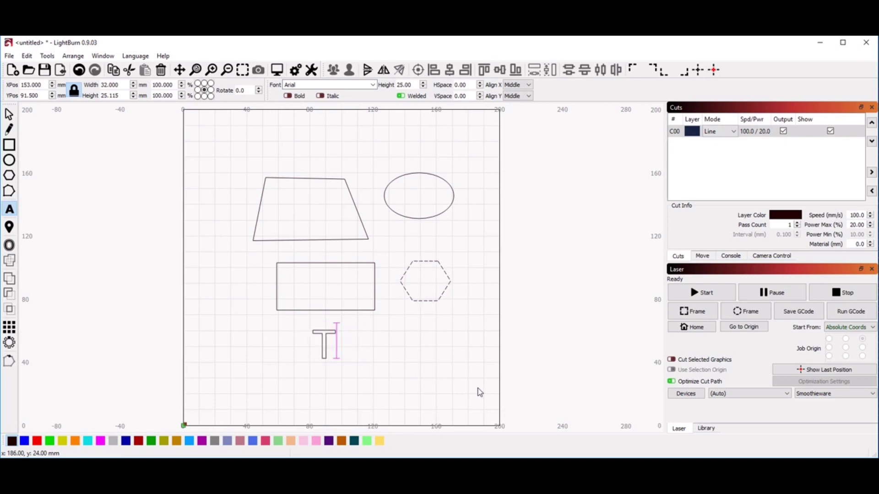
{"action": "type", "text": "hesting"}
{"action": "key", "text": "BackSpace"}
{"action": "key", "text": "BackSpace"}
{"action": "key", "text": "BackSpace"}
{"action": "key", "text": "BackSpace"}
{"action": "key", "text": "BackSpace"}
{"action": "key", "text": "BackSpace"}
{"action": "key", "text": "BackSpace"}
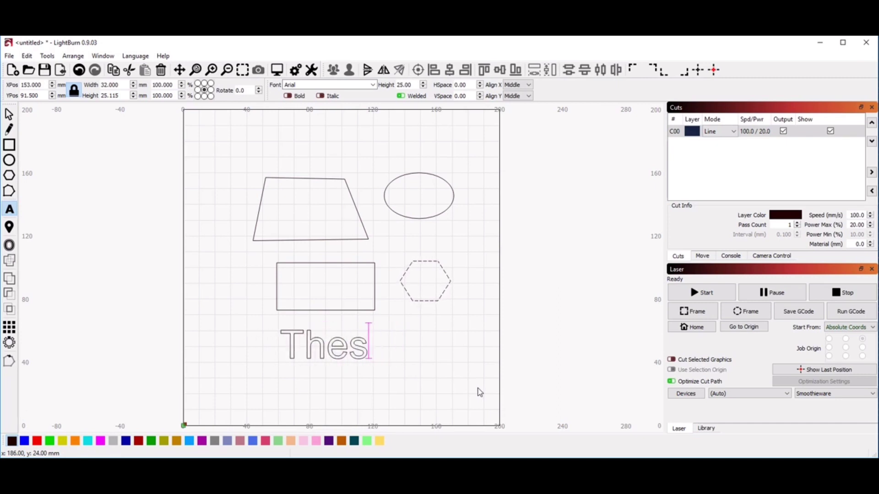
{"action": "type", "text": "esting"}
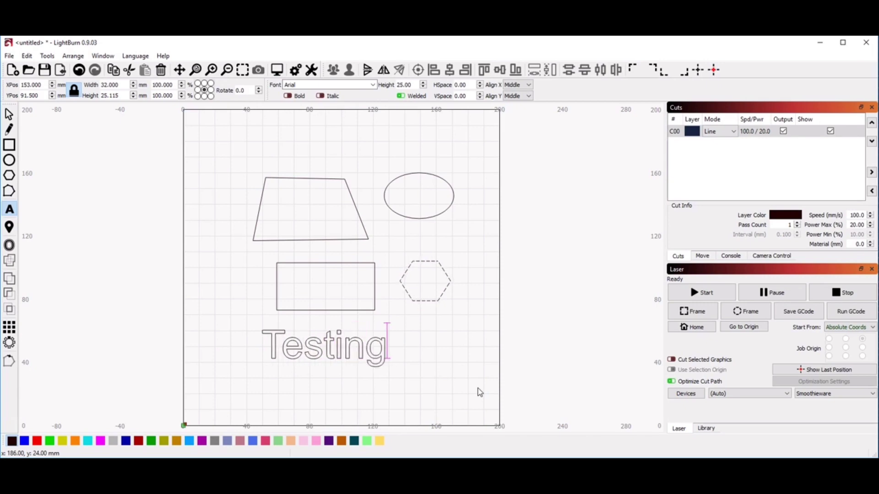
{"action": "key", "text": "Escape"}
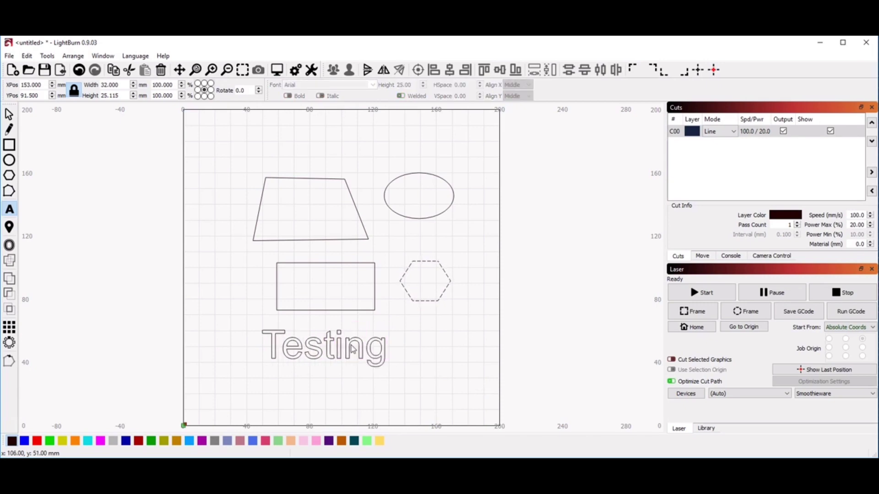
Select the "Testing" text below the rectangle and reopen it for editing
{"action": "left_click", "coordinate": [9, 114]}
{"action": "left_click", "coordinate": [353, 352]}
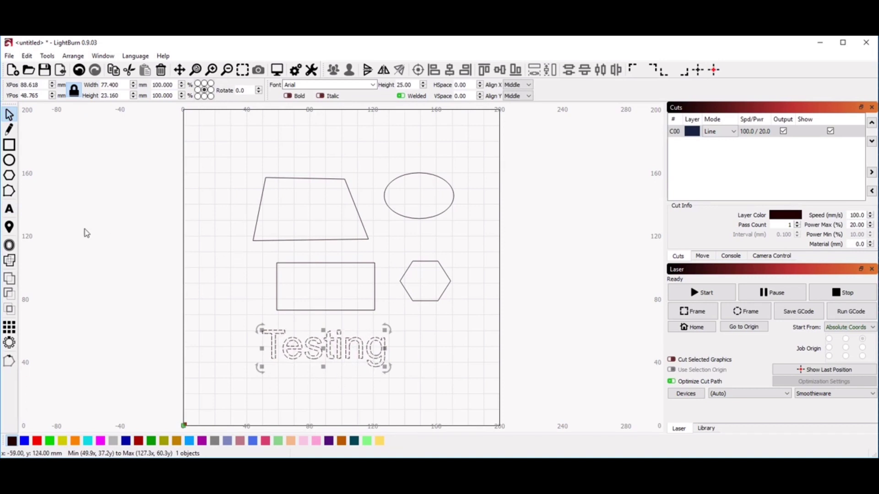
{"action": "left_click", "coordinate": [10, 209]}
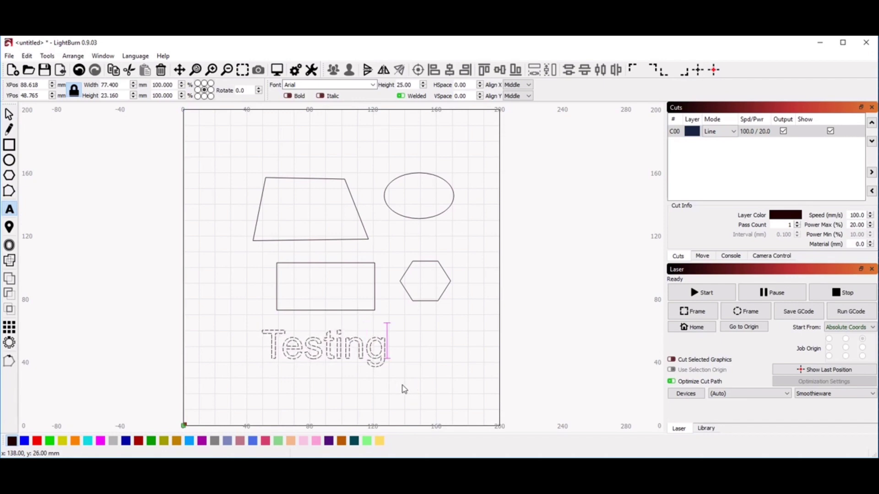
{"action": "key", "text": "Escape"}
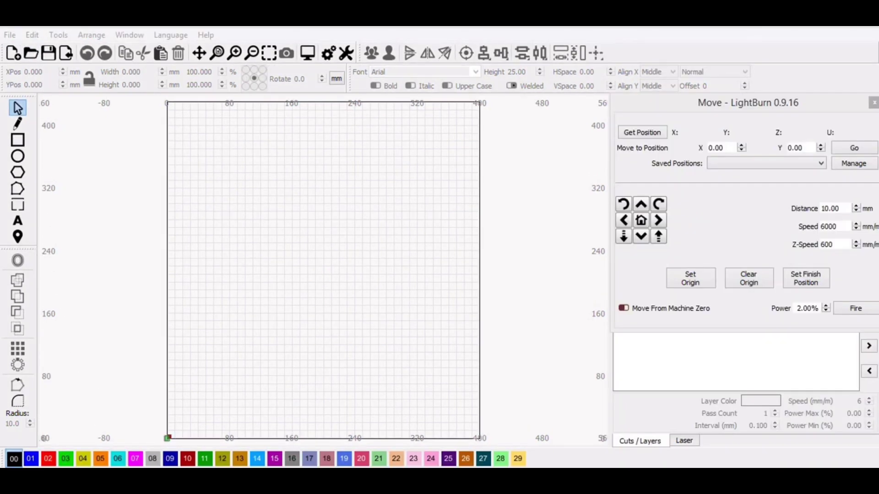
Open the device settings for the laser
{"action": "left_click", "coordinate": [32, 35]}
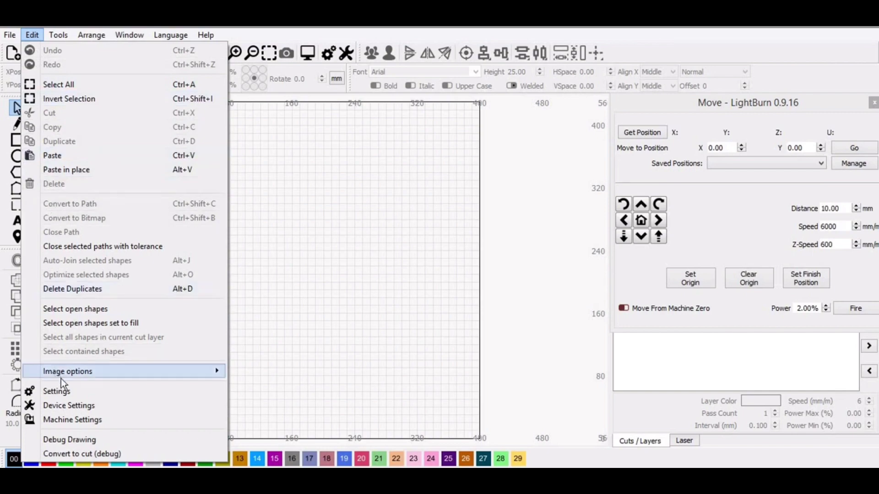
{"action": "left_click", "coordinate": [70, 406]}
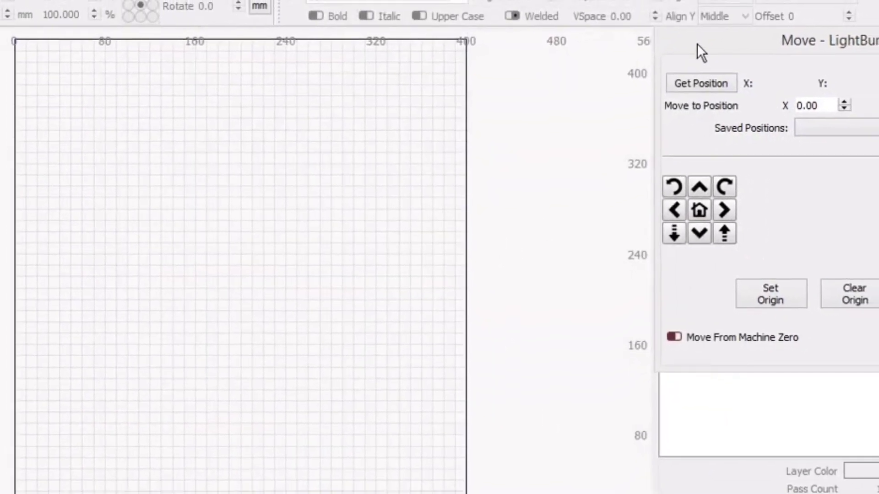
Set the laser's Fire power to 0.25% and home the laser head
{"action": "left_click_drag", "start_coordinate": [793, 45], "coordinate": [796, 48]}
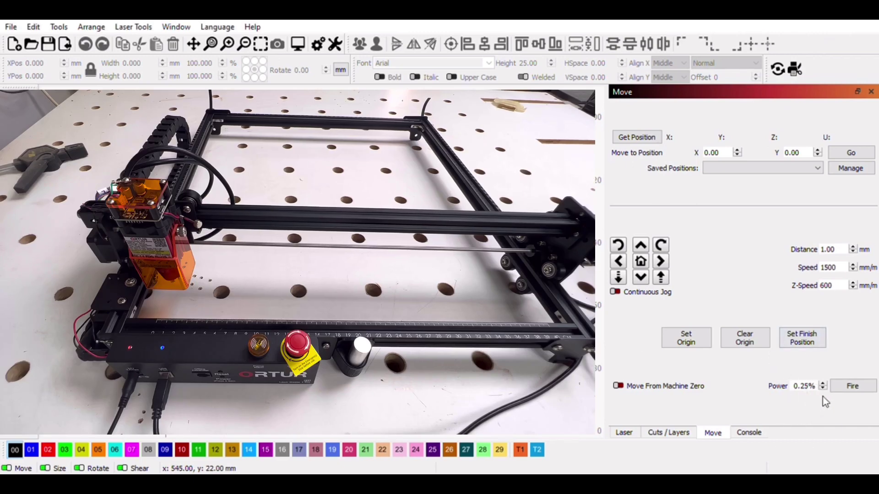
{"action": "left_click", "coordinate": [823, 389]}
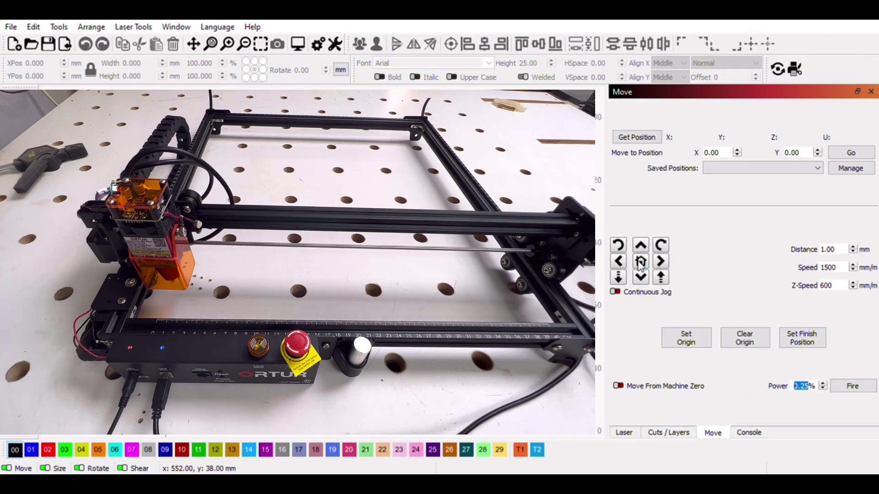
{"action": "left_click", "coordinate": [640, 262]}
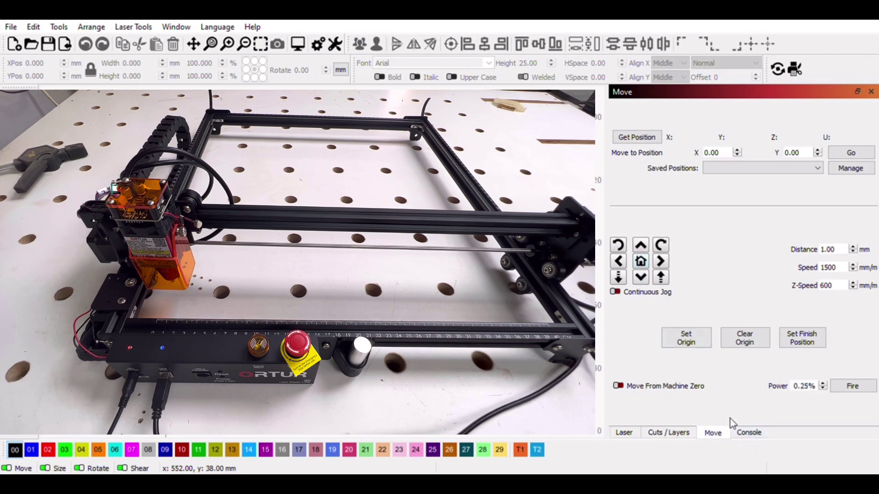
Set the jog distance to 21 mm and speed to 1800, then jog the laser head two steps in +X and one in +Y
{"action": "left_click", "coordinate": [854, 247]}
{"action": "left_click", "coordinate": [853, 265]}
{"action": "left_click", "coordinate": [853, 248]}
{"action": "left_click", "coordinate": [661, 261]}
{"action": "left_click", "coordinate": [661, 261]}
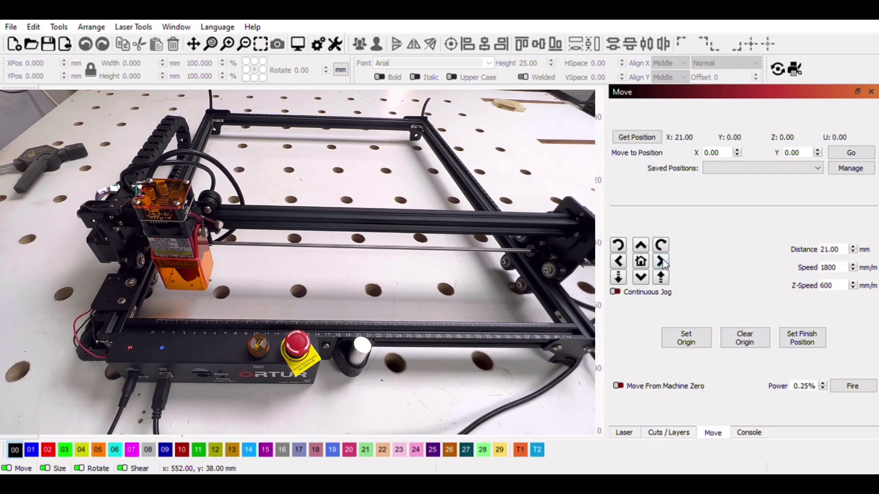
{"action": "left_click", "coordinate": [643, 249]}
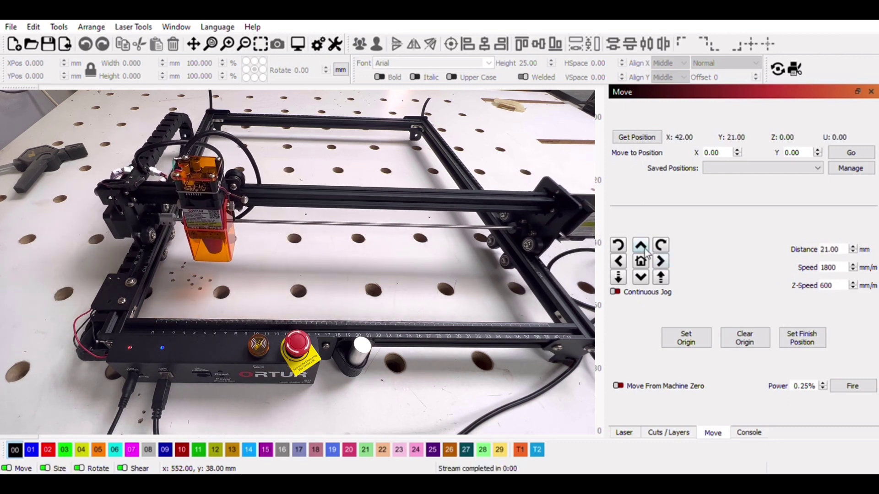
Set the jog distance to 41 mm and jog the head one step in +X and one in +Y, raising the speed to 3000
{"action": "left_click", "coordinate": [853, 247]}
{"action": "left_click", "coordinate": [853, 247]}
{"action": "left_click", "coordinate": [660, 261]}
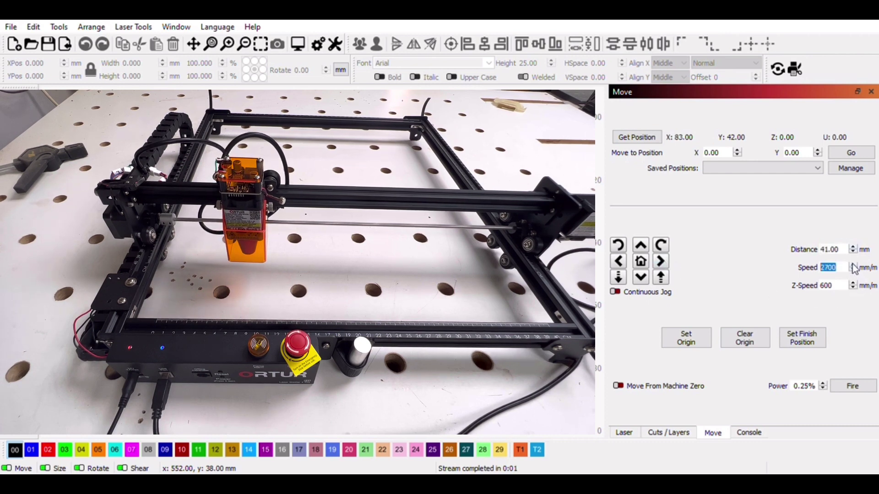
{"action": "left_click", "coordinate": [641, 246]}
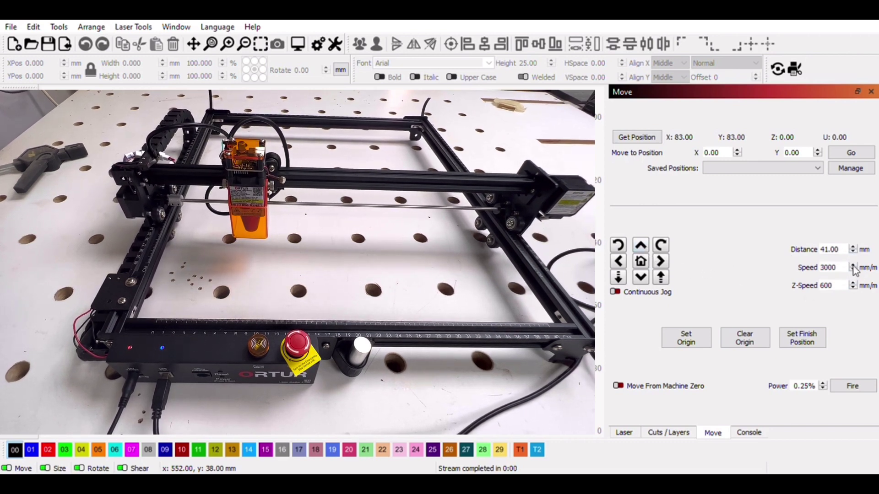
Reduce the jog distance to 1 mm and the jog speed to 1800
{"action": "scroll", "coordinate": [854, 271], "scroll_direction": "down", "scroll_amount": 6}
{"action": "scroll", "coordinate": [854, 255], "scroll_direction": "down", "scroll_amount": 10}
{"action": "scroll", "coordinate": [854, 255], "scroll_direction": "down", "scroll_amount": 10}
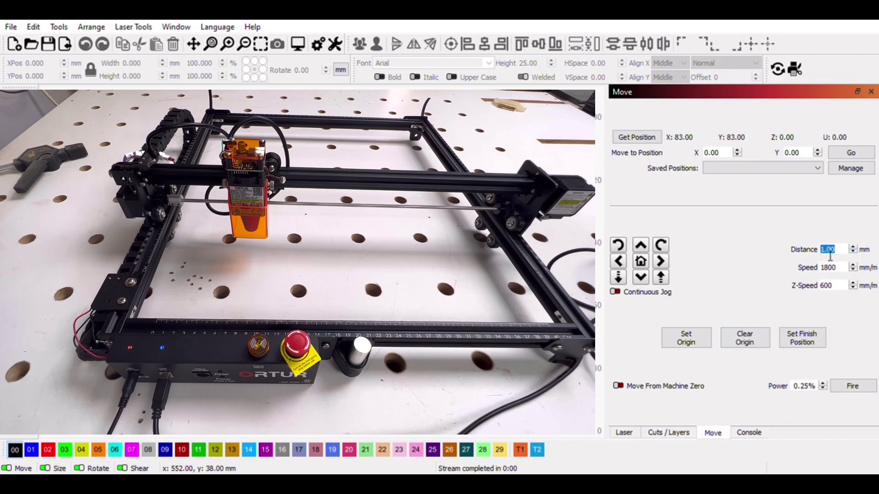